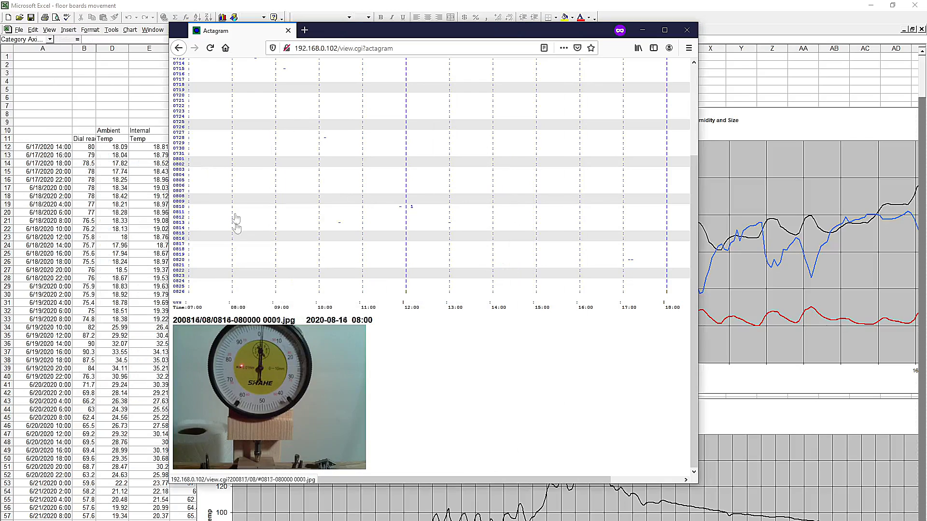
- Switch to the floor boards movement workbook in Excel and select the dial reading column, followed by the ambient and internal temperature and humidity columns
click(135, 98)
click(84, 49)
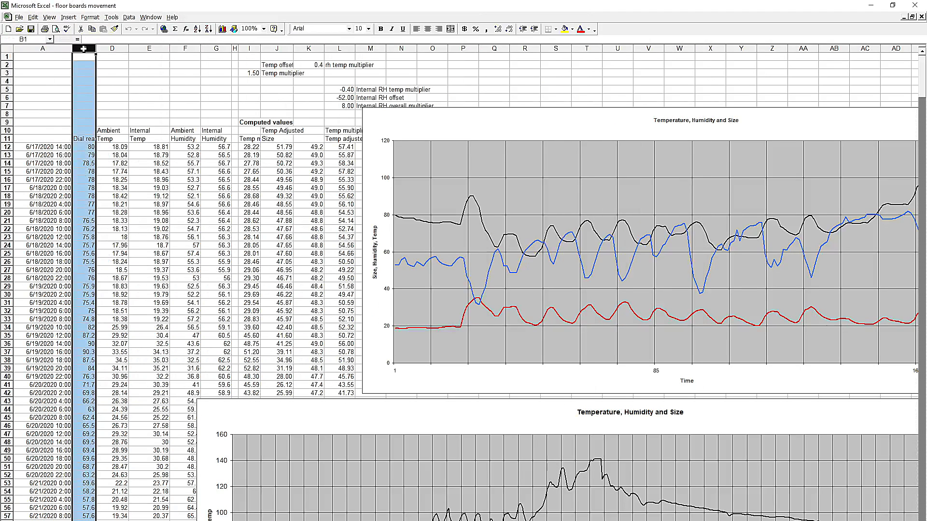
drag(110, 48, 206, 47)
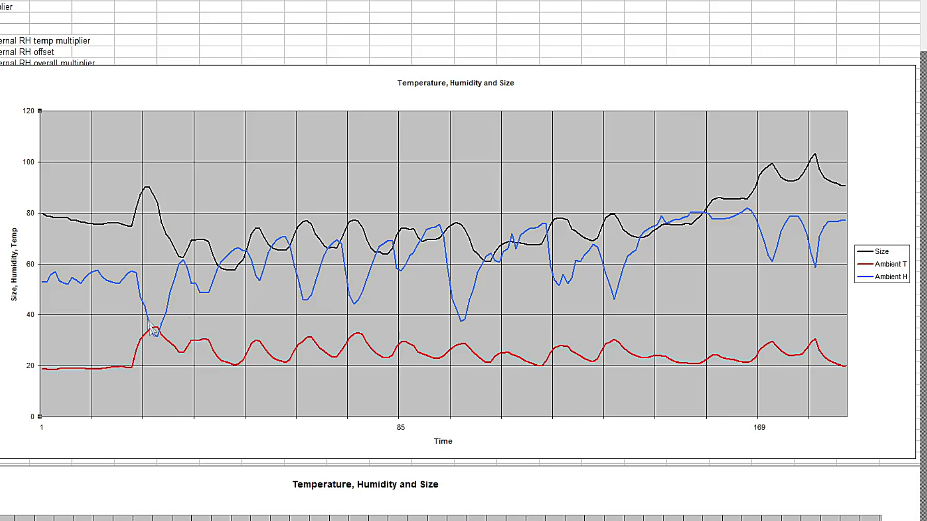
- Examine the short-period and full-period Temperature, Humidity and Size charts and compare them with the Size vs internal temp plot
mouse_move(155, 335)
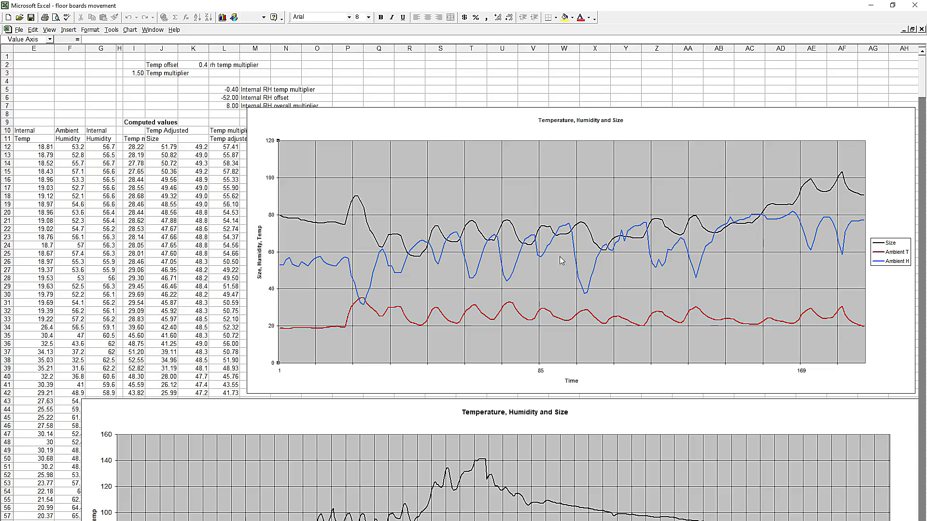
scroll(554, 254, down, 10)
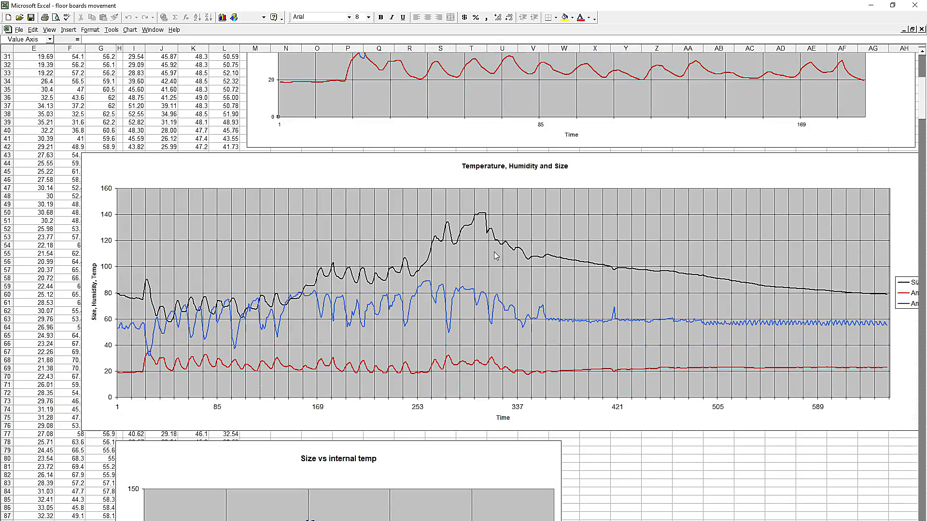
scroll(487, 256, down, 2)
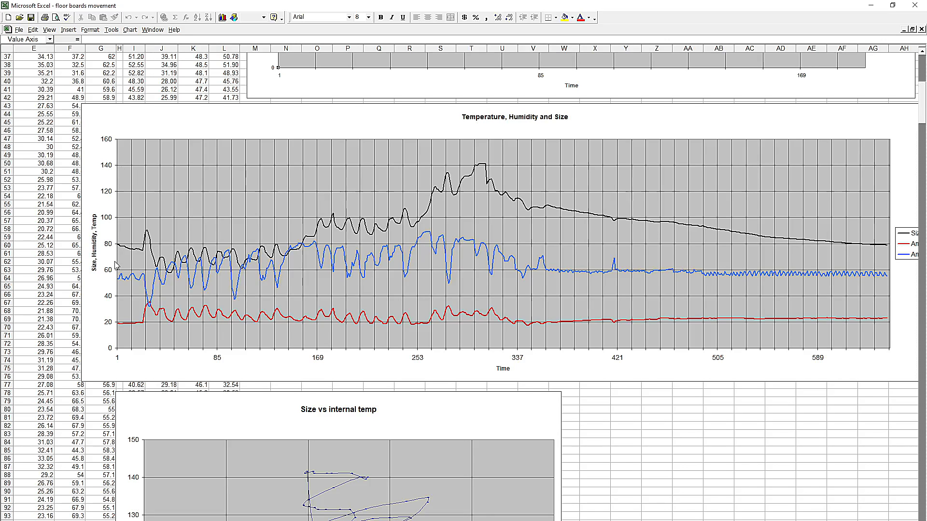
scroll(255, 245, down, 1)
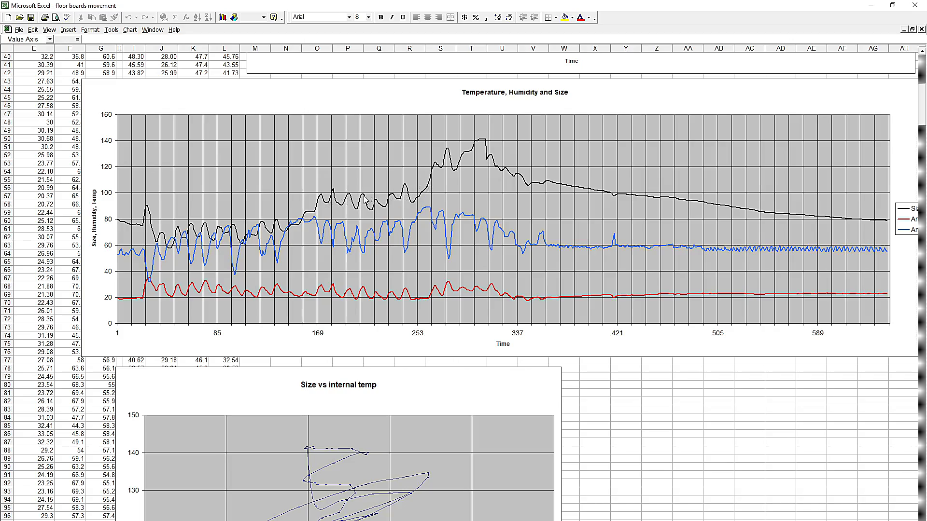
scroll(418, 196, down, 11)
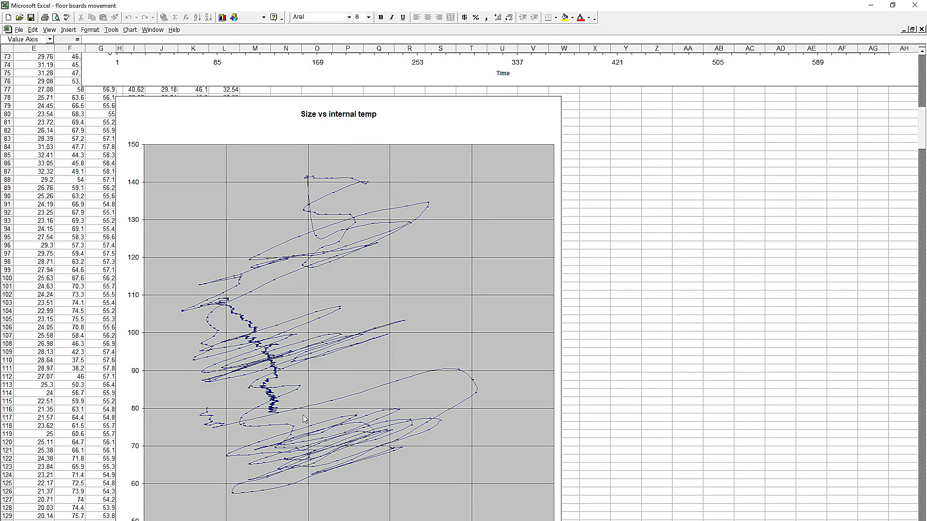
scroll(303, 416, down, 3)
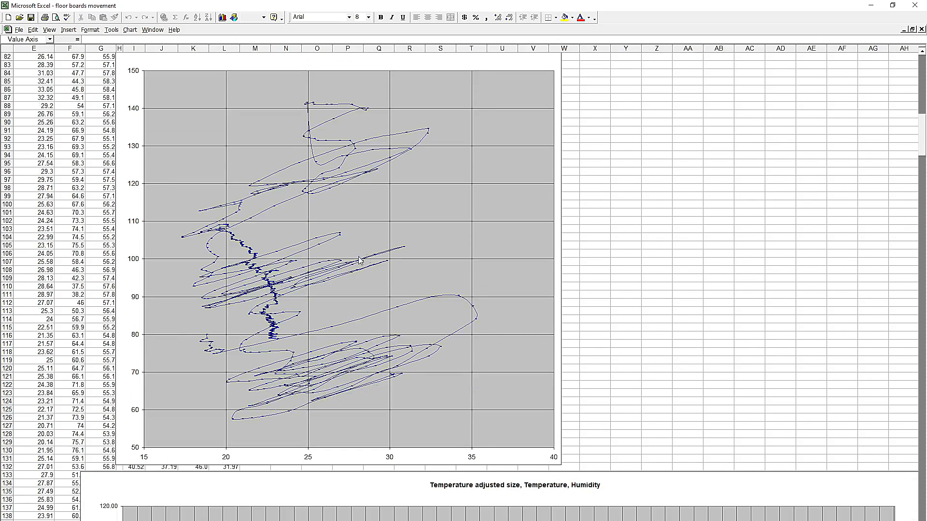
scroll(346, 222, down, 8)
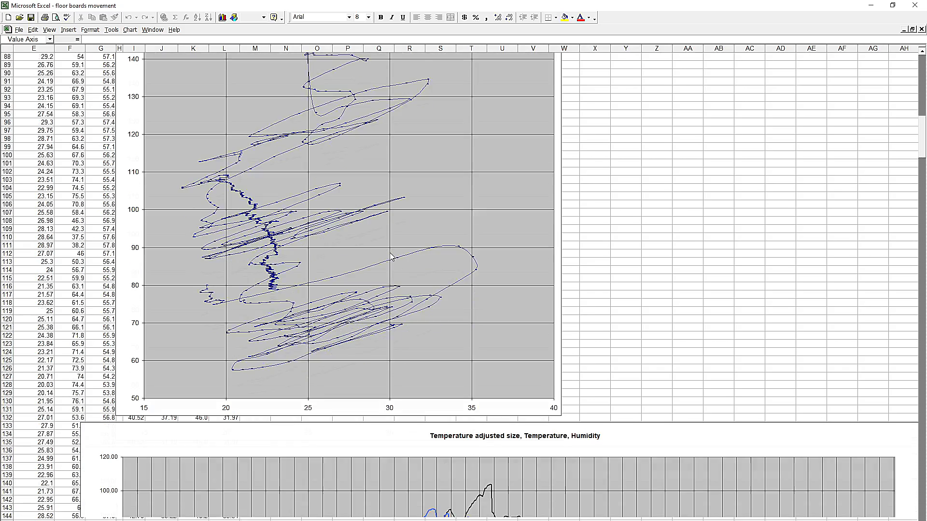
scroll(346, 222, down, 5)
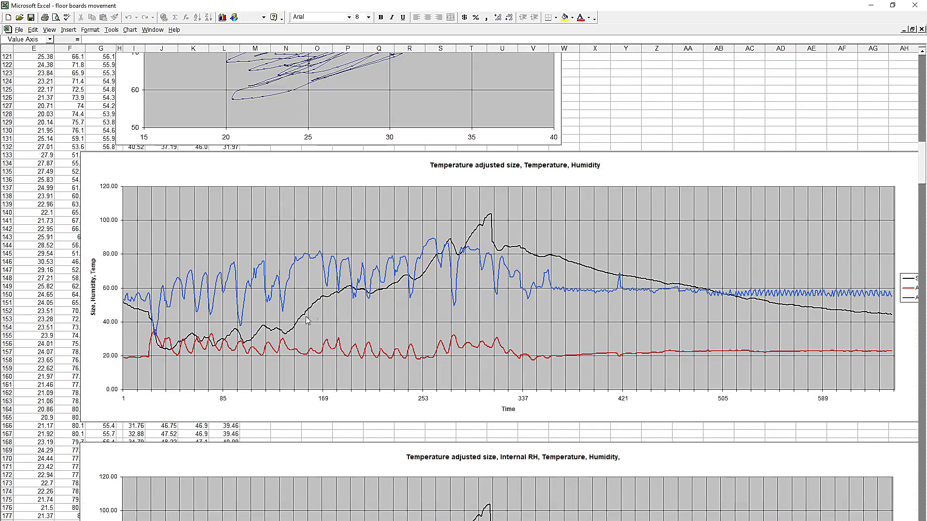
scroll(351, 332, up, 13)
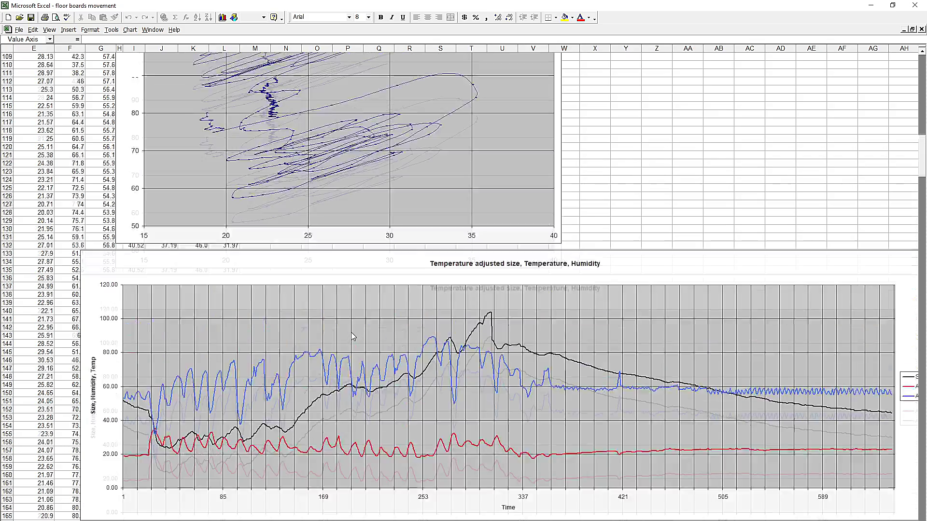
scroll(351, 333, up, 15)
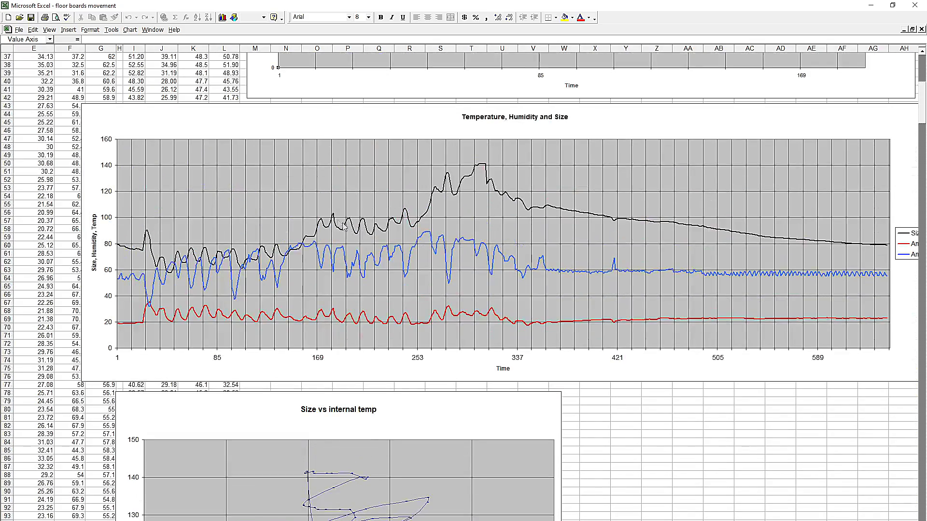
- Examine the temperature adjusted size charts, including the one with internal RH, alongside the Internal RH vs internal temp plot
scroll(365, 229, down, 20)
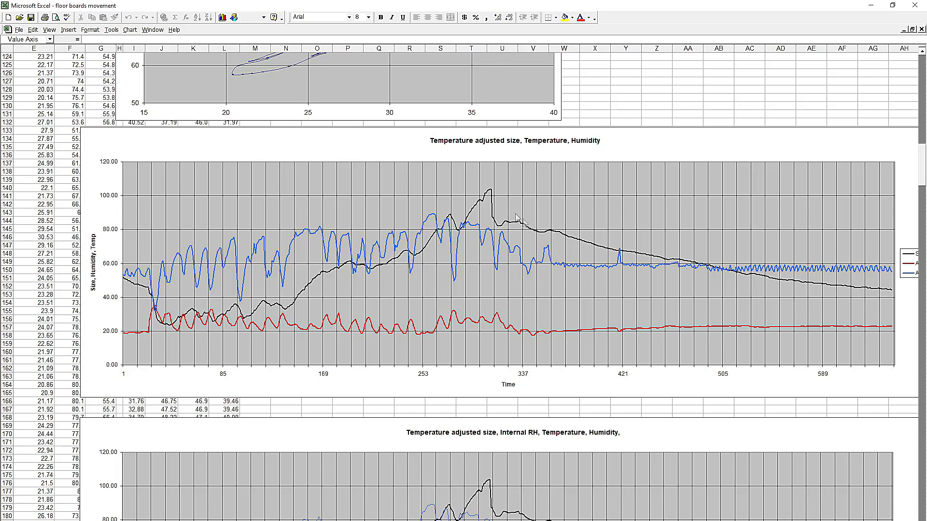
scroll(535, 238, down, 3)
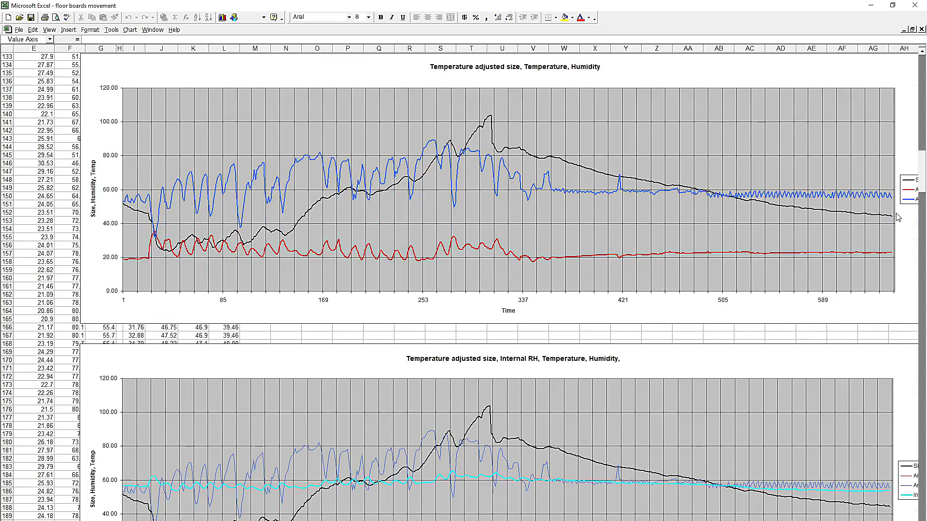
scroll(715, 199, down, 1)
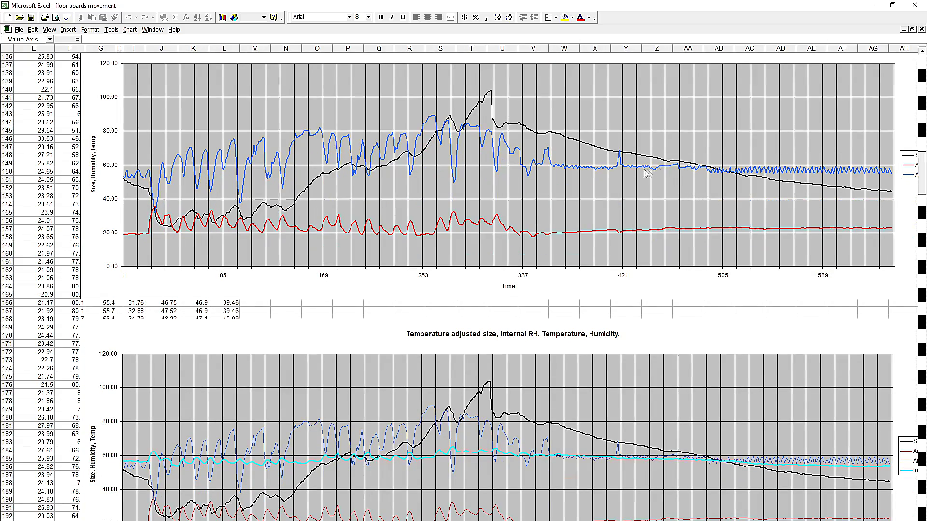
scroll(521, 177, down, 5)
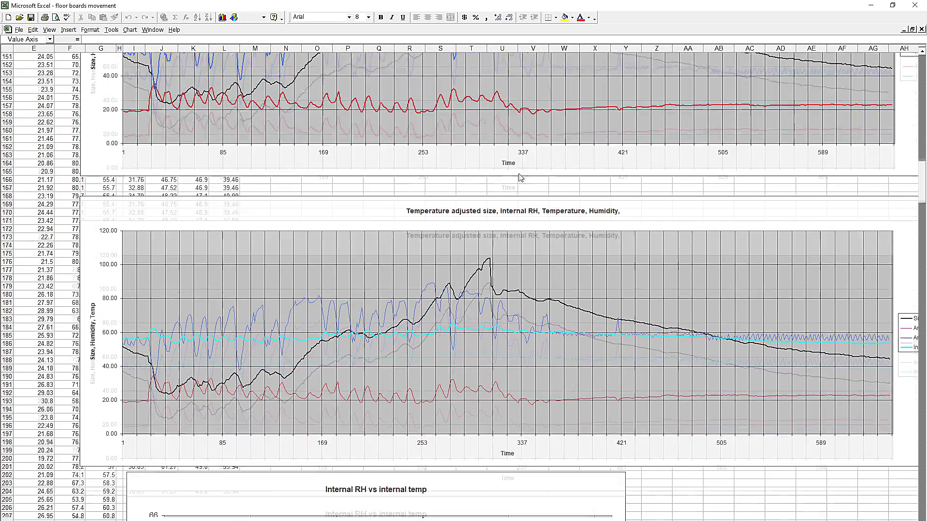
scroll(520, 174, down, 4)
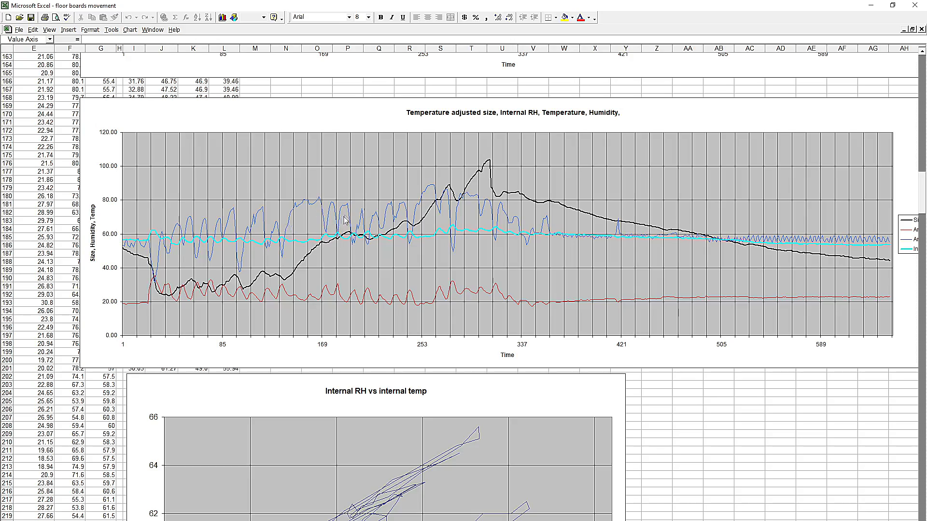
scroll(371, 221, down, 5)
scroll(374, 221, down, 7)
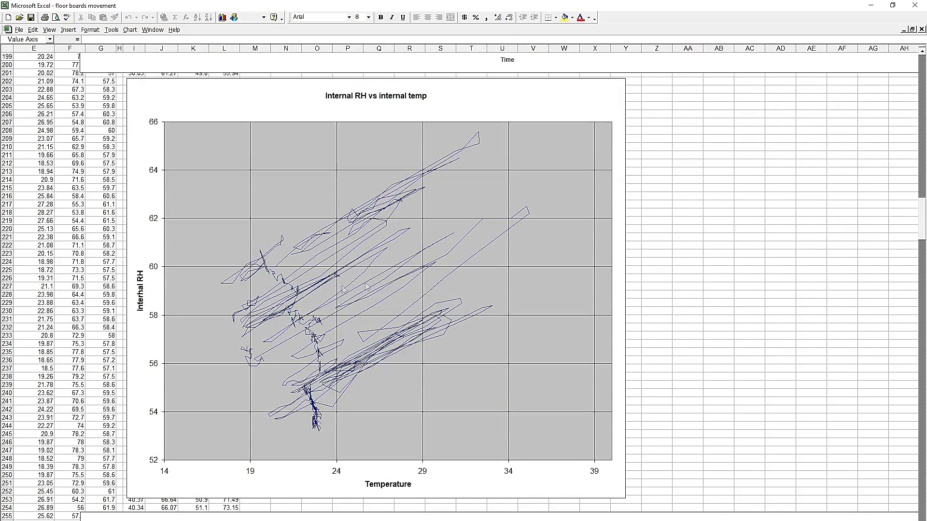
scroll(377, 256, up, 11)
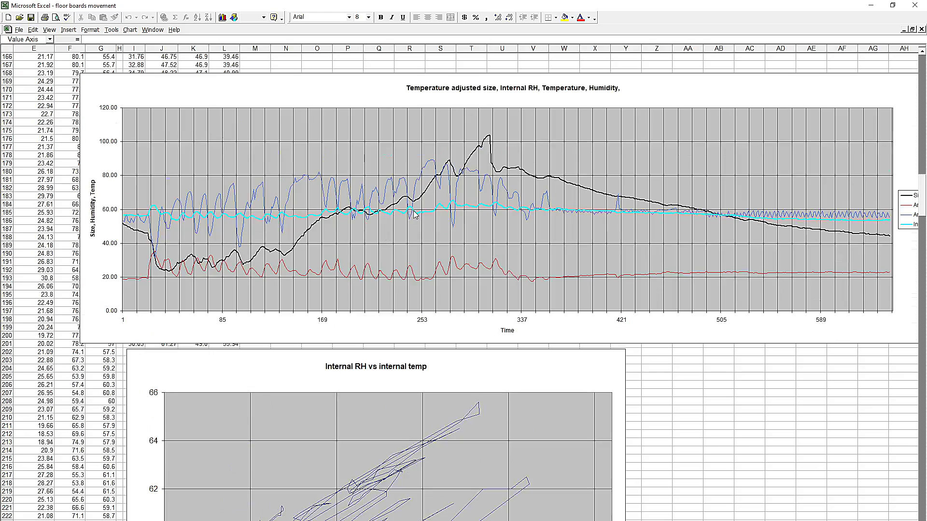
scroll(415, 215, down, 2)
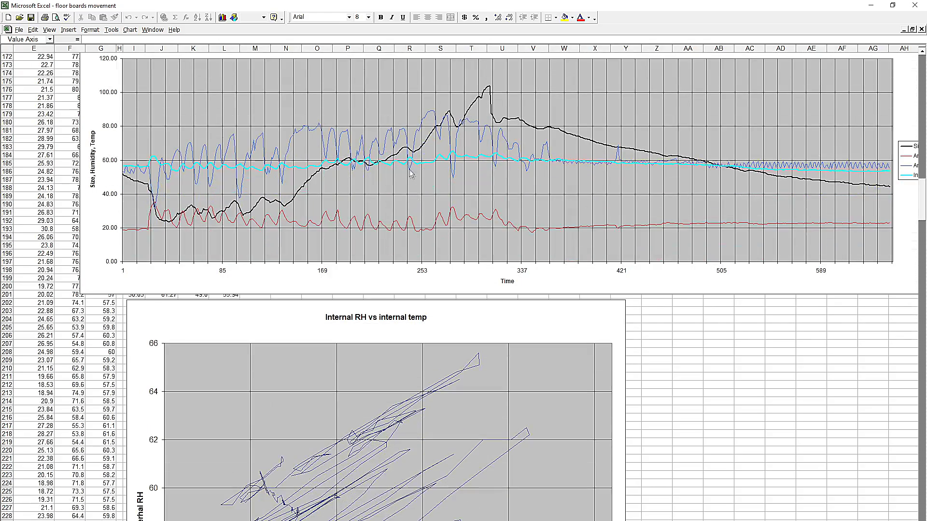
scroll(412, 166, down, 12)
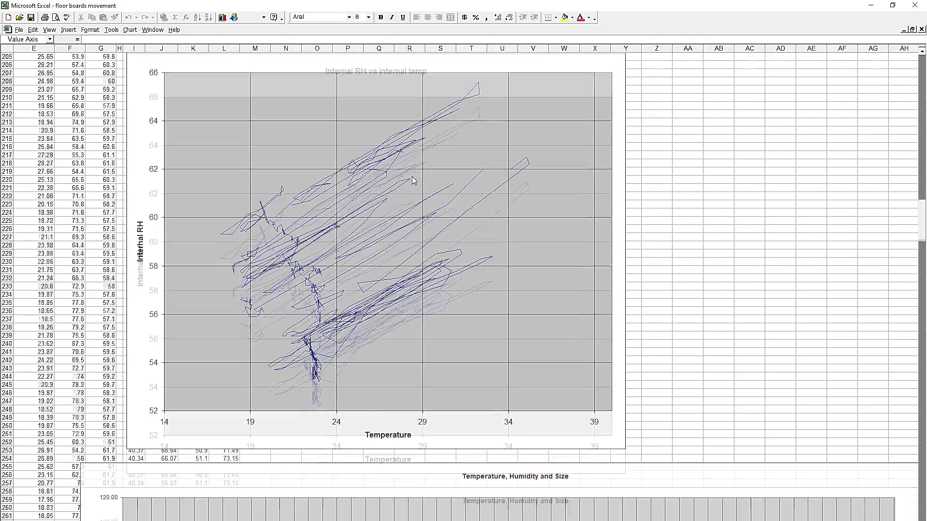
- Compare the cyan humidity curve with the size curve in the last Temperature, Humidity and Size chart, referring back to the Internal RH vs internal temp plot
scroll(338, 184, down, 10)
scroll(342, 153, up, 5)
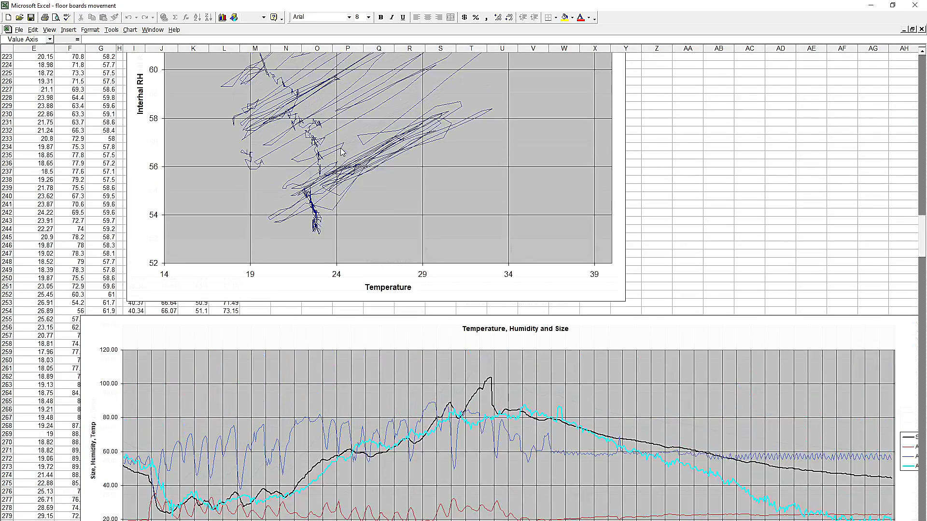
scroll(380, 117, down, 5)
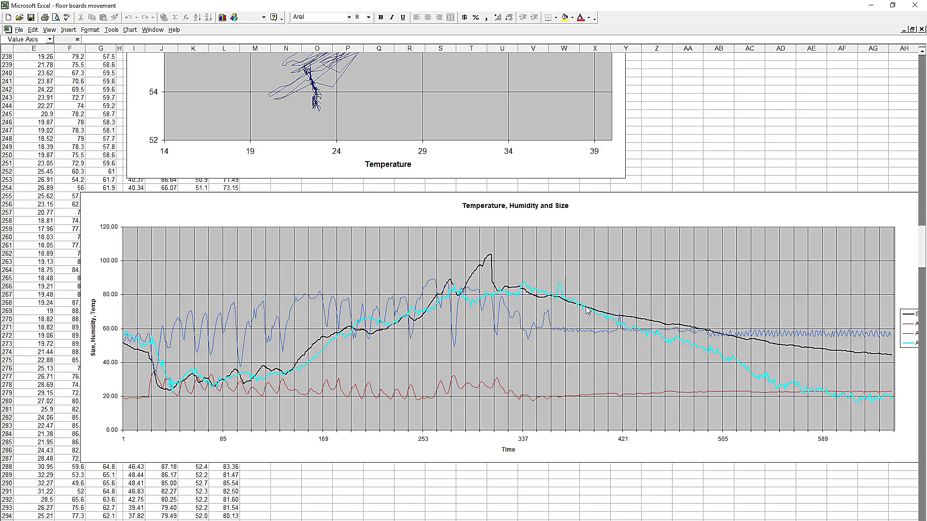
scroll(588, 319, up, 12)
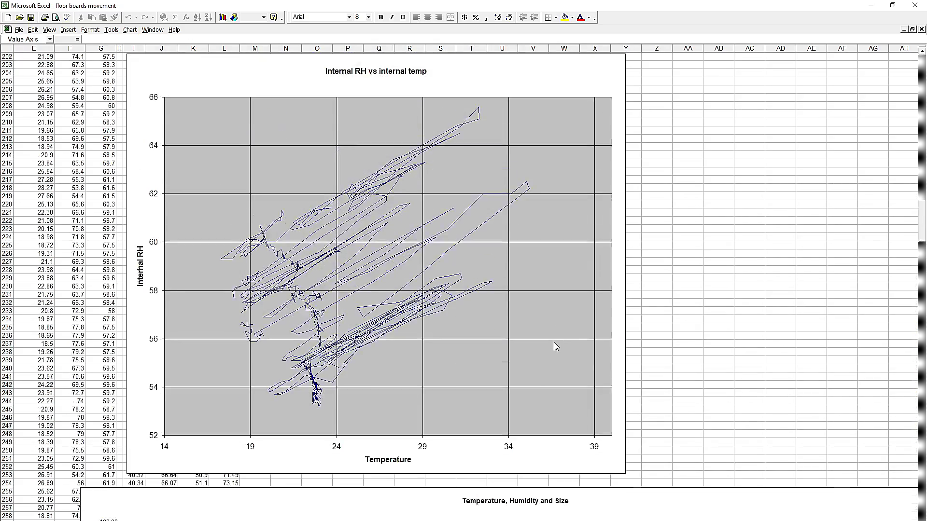
scroll(554, 342, up, 3)
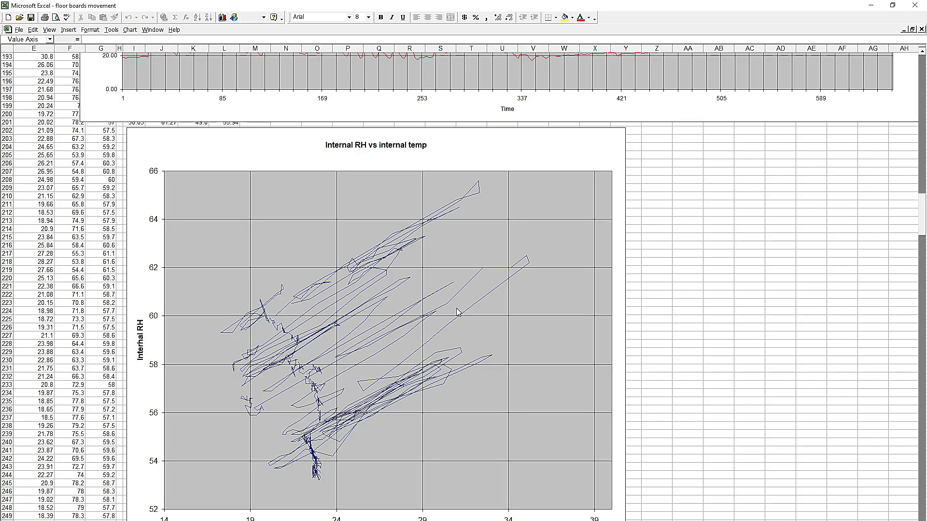
scroll(473, 309, up, 5)
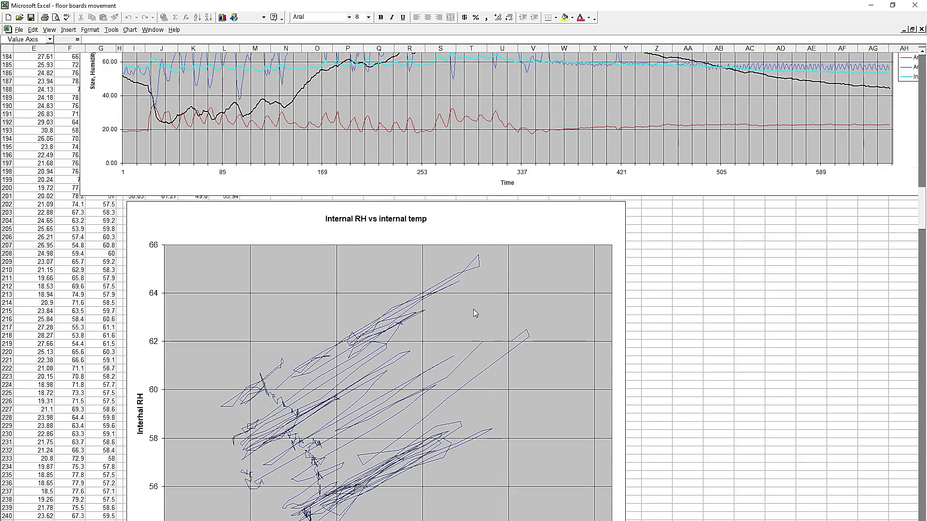
scroll(478, 313, down, 5)
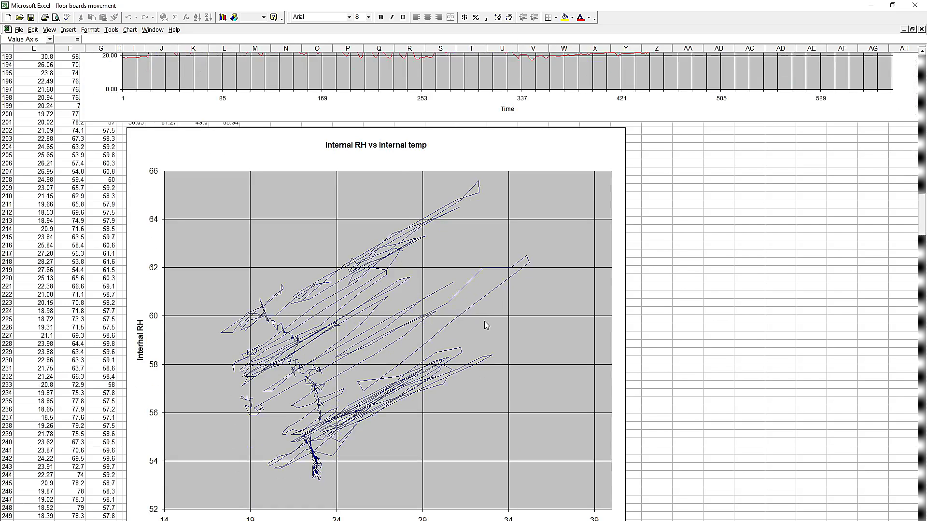
scroll(484, 320, down, 18)
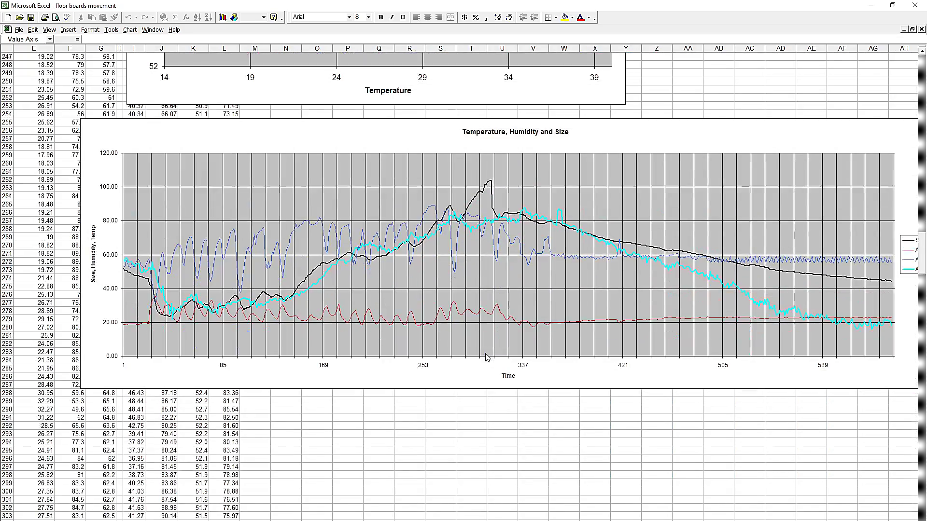
scroll(486, 357, up, 8)
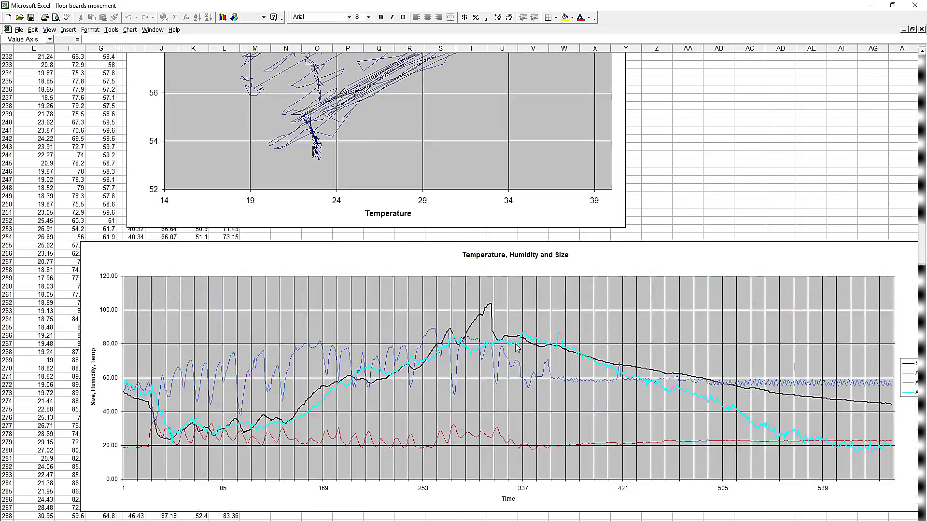
scroll(512, 332, down, 4)
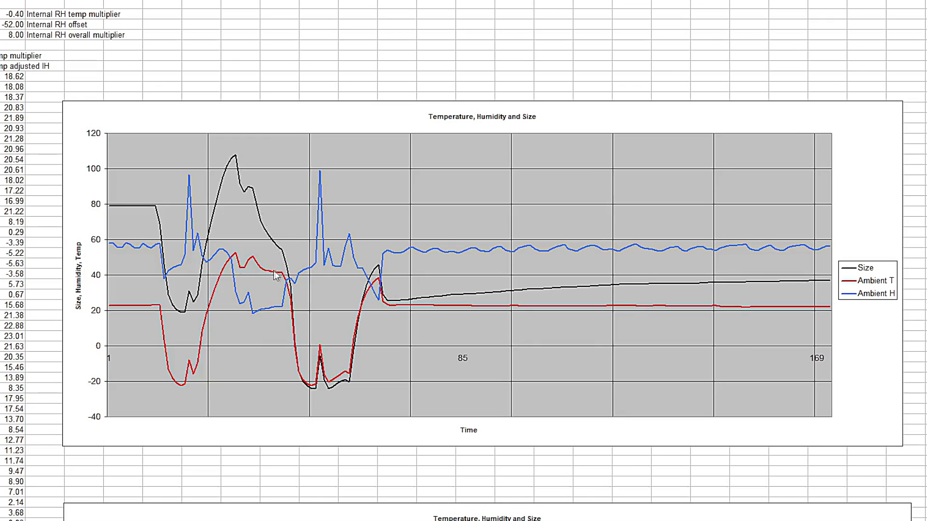
- Examine the short-period and full-period Temperature, Humidity and Size charts of the data set with sub-zero temperatures
scroll(290, 280, down, 1)
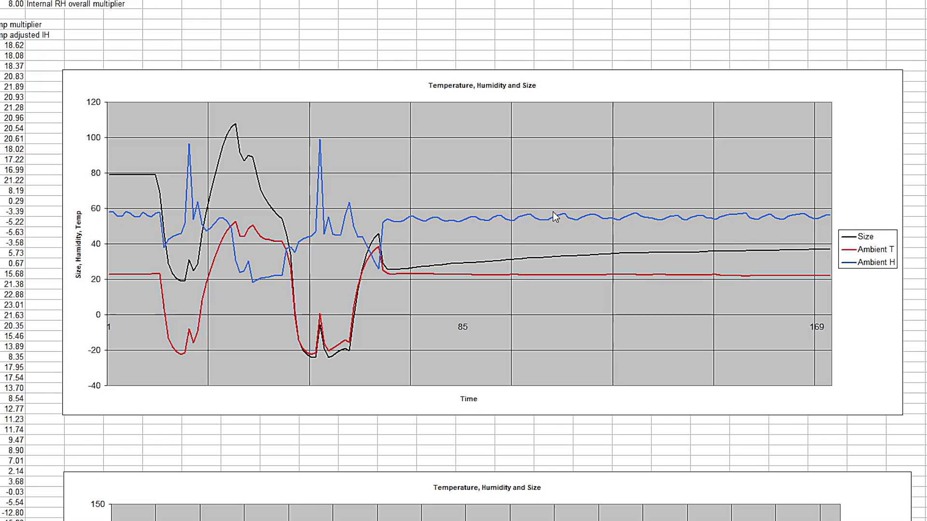
scroll(589, 222, down, 5)
scroll(589, 223, down, 4)
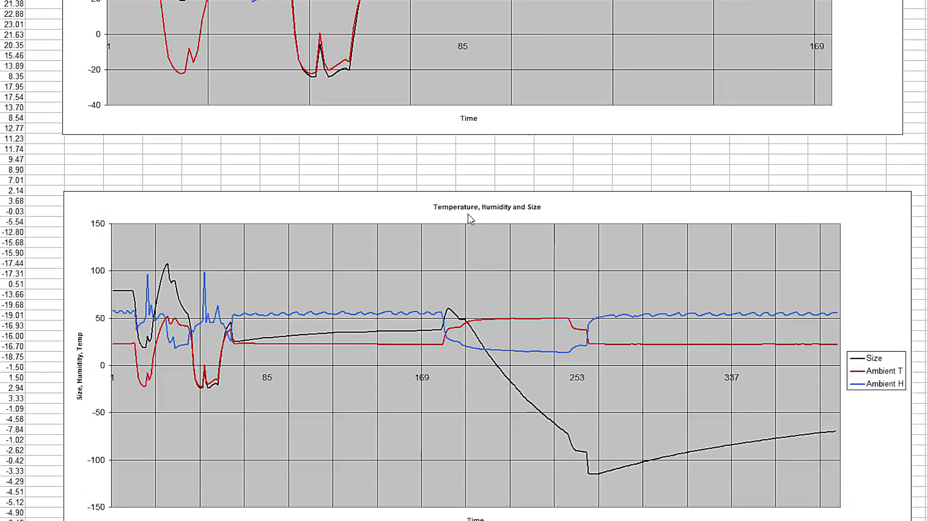
scroll(467, 215, down, 3)
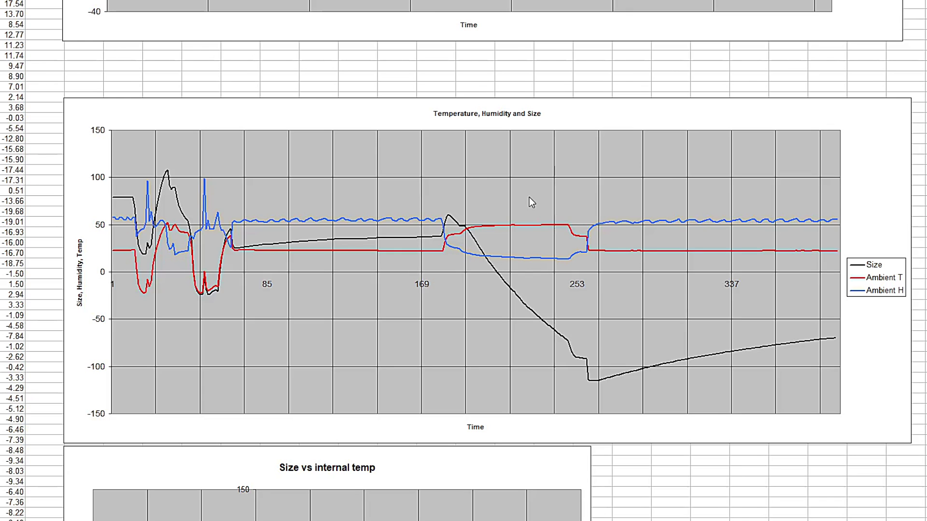
scroll(529, 197, down, 2)
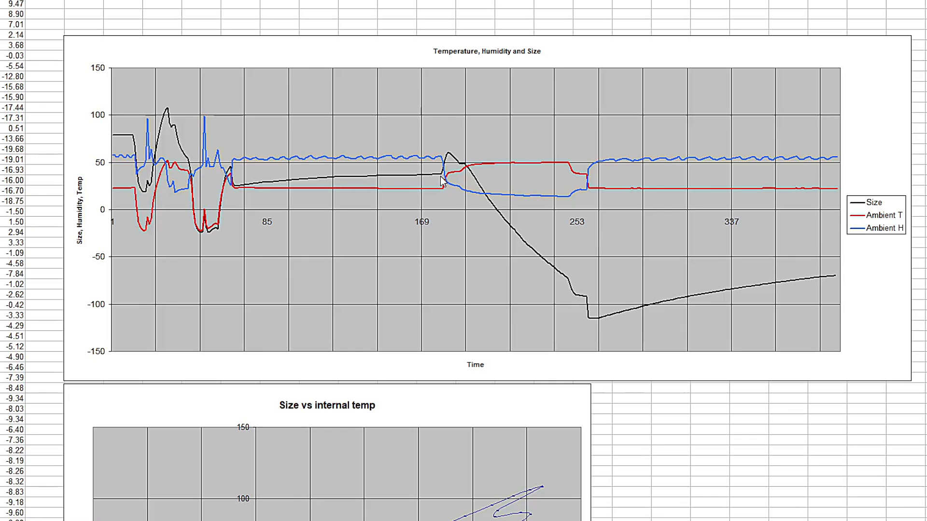
- Review the sub-zero data set's temp-adjusted size and internal RH charts, down to the one comparing Adj. Size with Adj. int. RH
scroll(730, 266, down, 20)
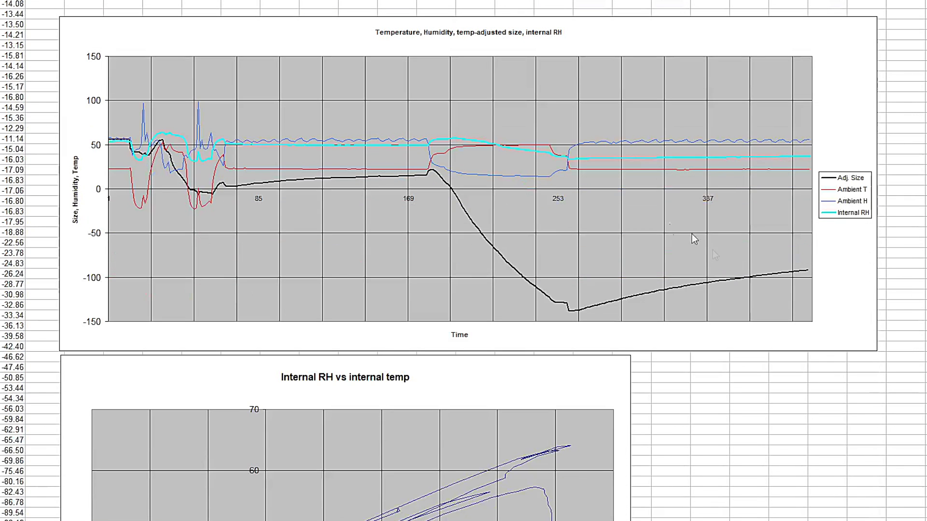
scroll(519, 144, down, 8)
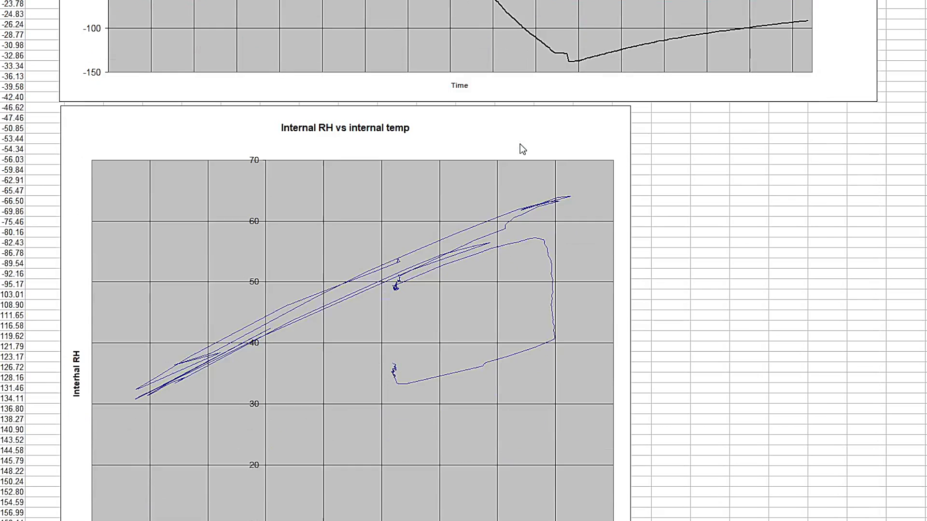
scroll(520, 145, down, 11)
scroll(520, 144, down, 9)
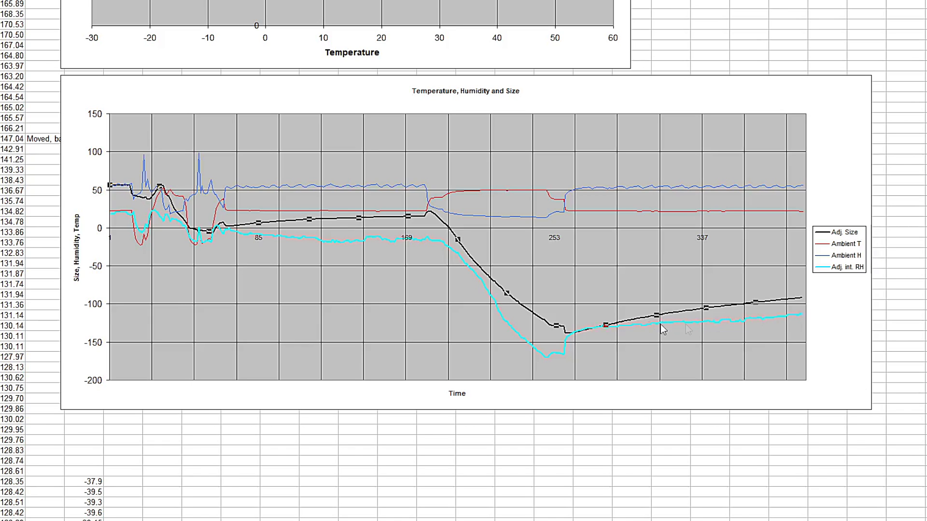
scroll(779, 303, down, 4)
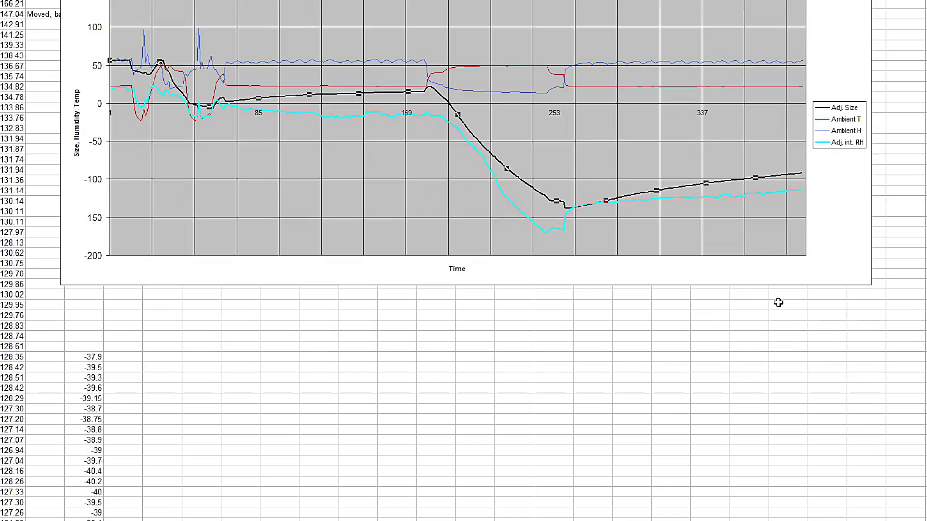